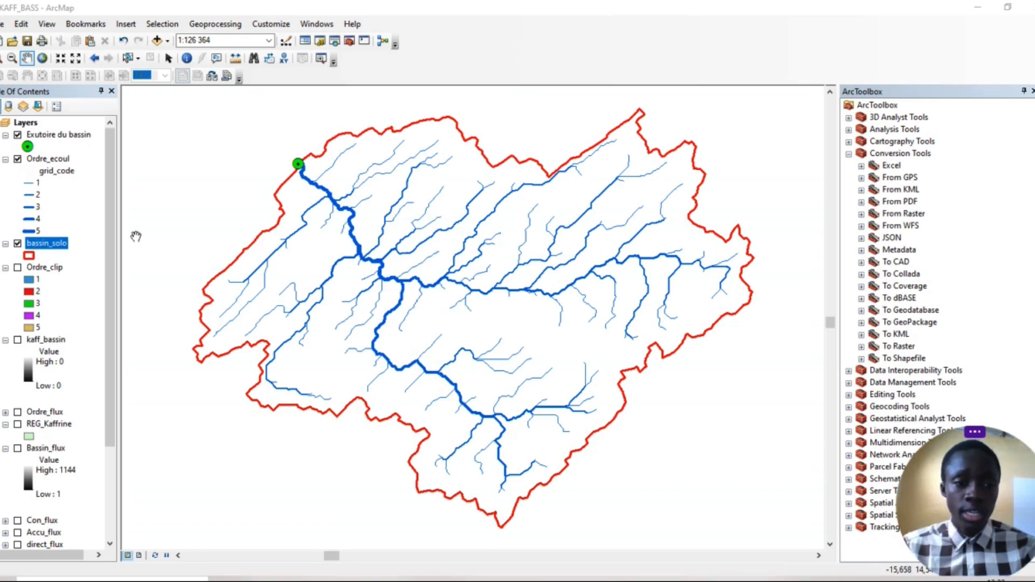
Open the attribute table of the bassin_solo layer and reposition its window over the map
right_click(52, 248)
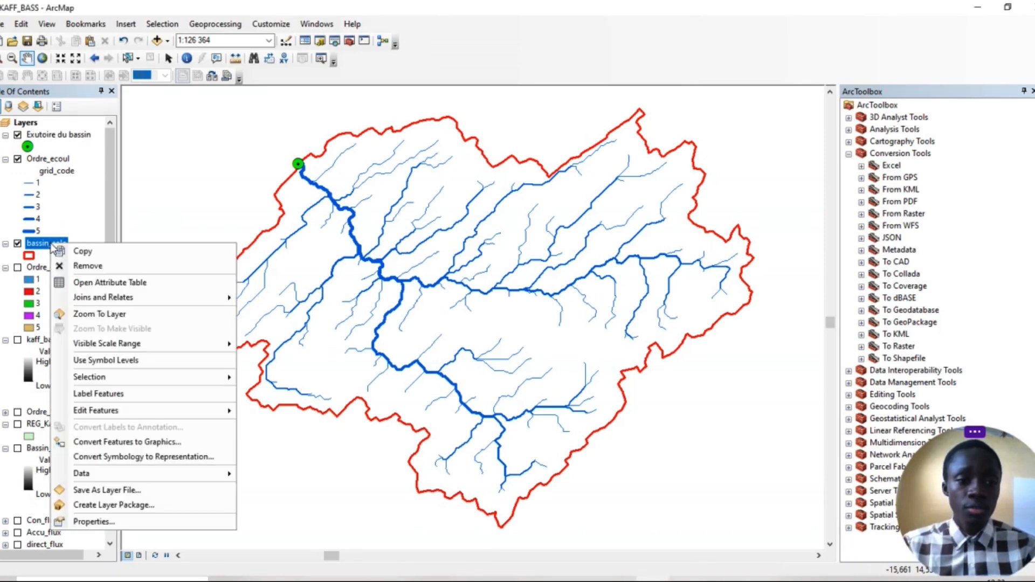
click(95, 284)
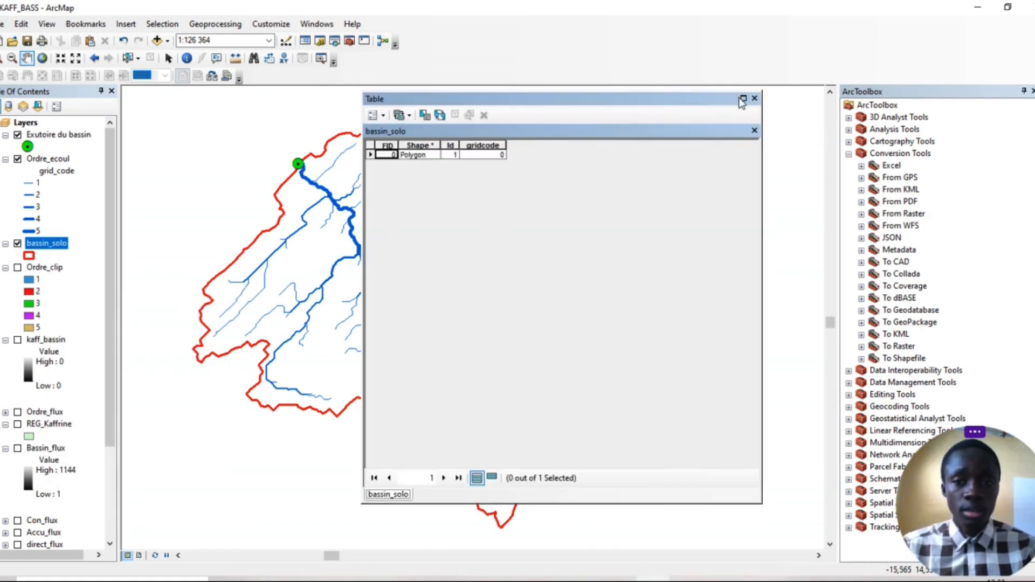
drag(522, 101, 453, 120)
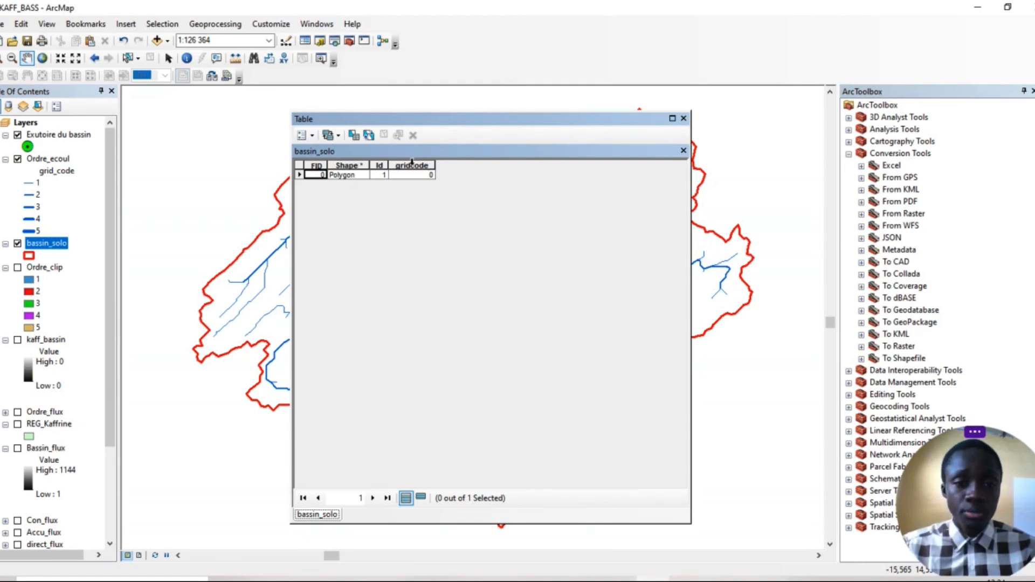
Add a field named Superficie of type Double to the bassin_solo attribute table
click(312, 135)
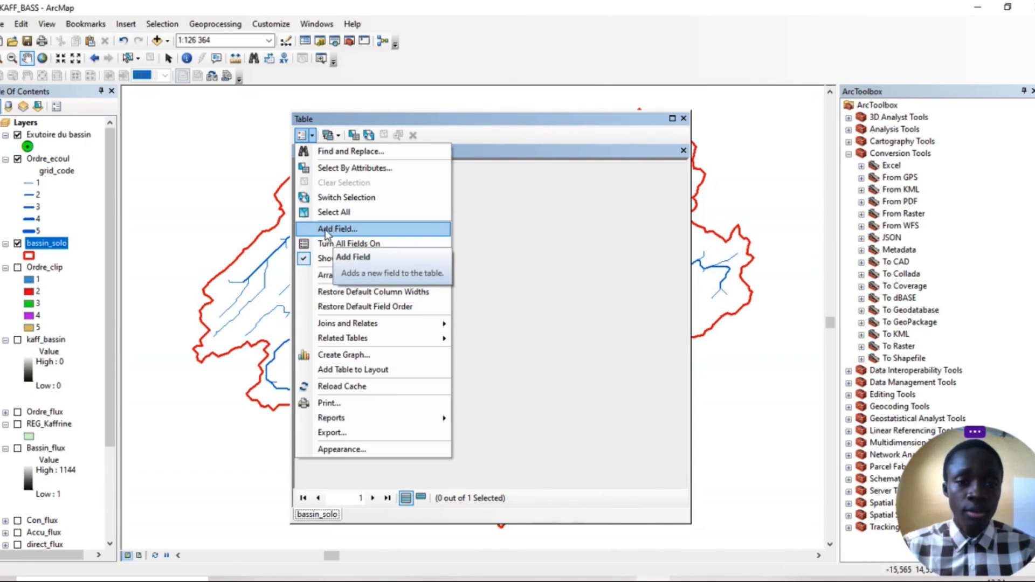
click(337, 228)
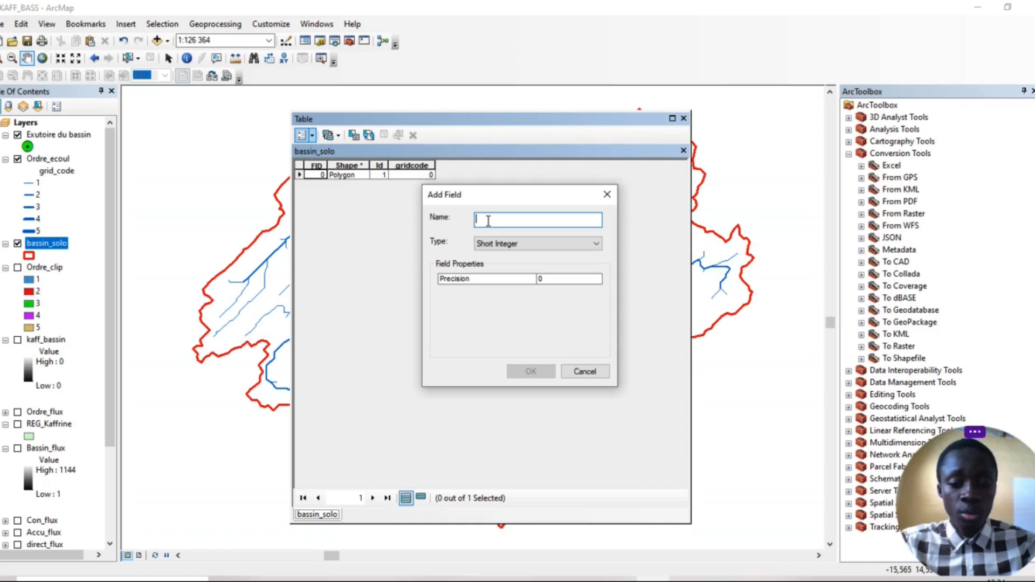
text(S)
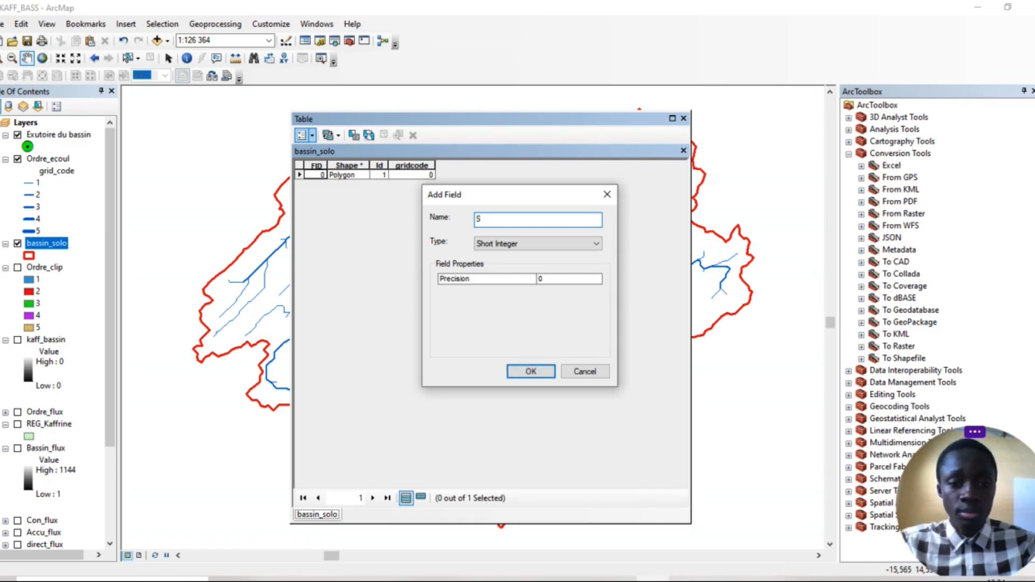
text(uper)
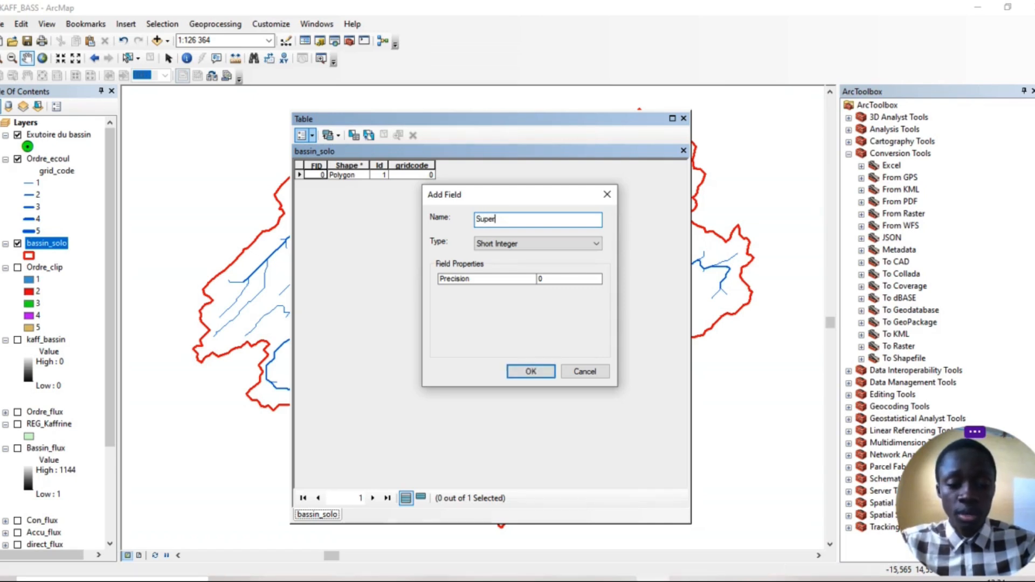
text(fici)
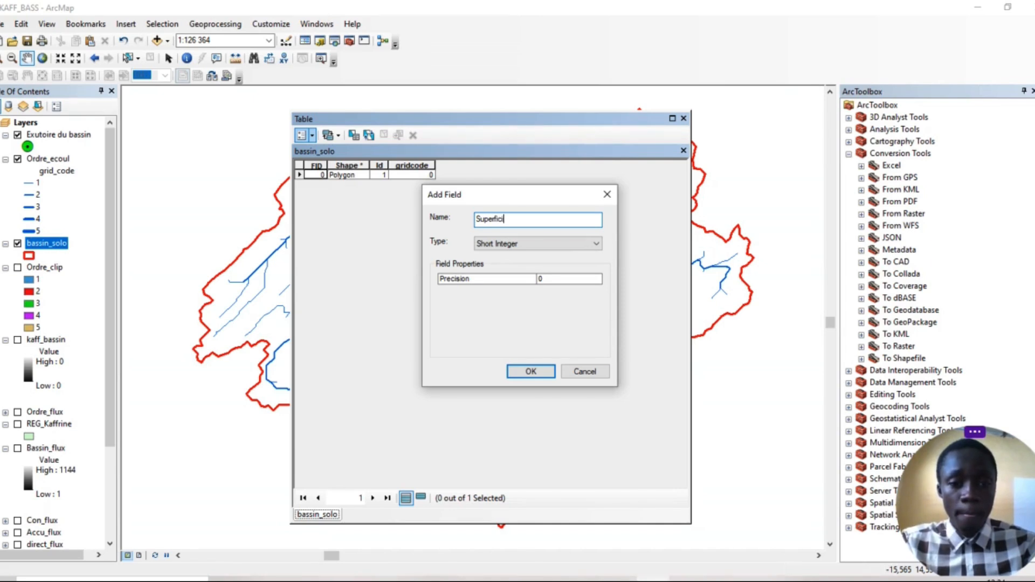
text(e)
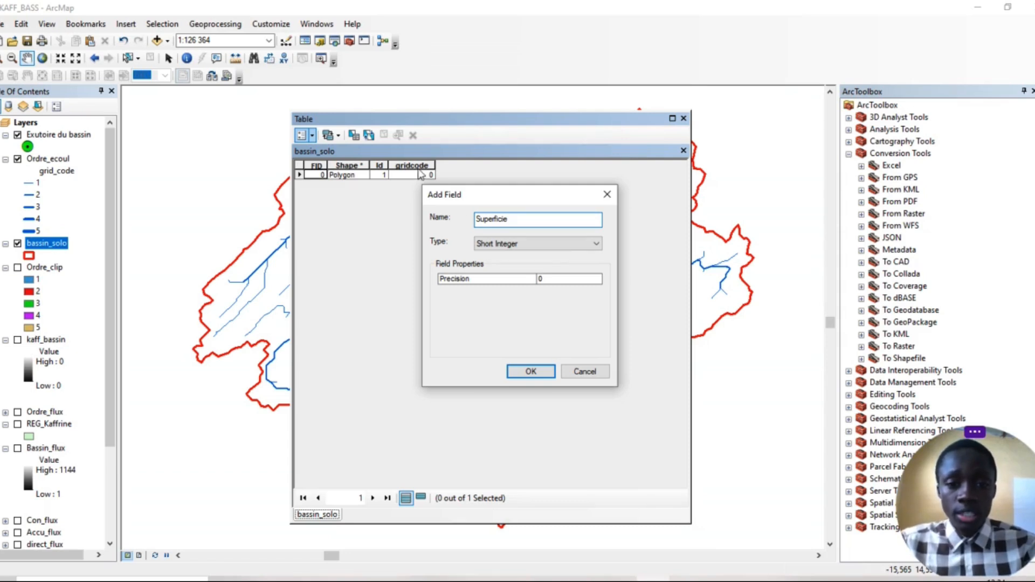
click(507, 247)
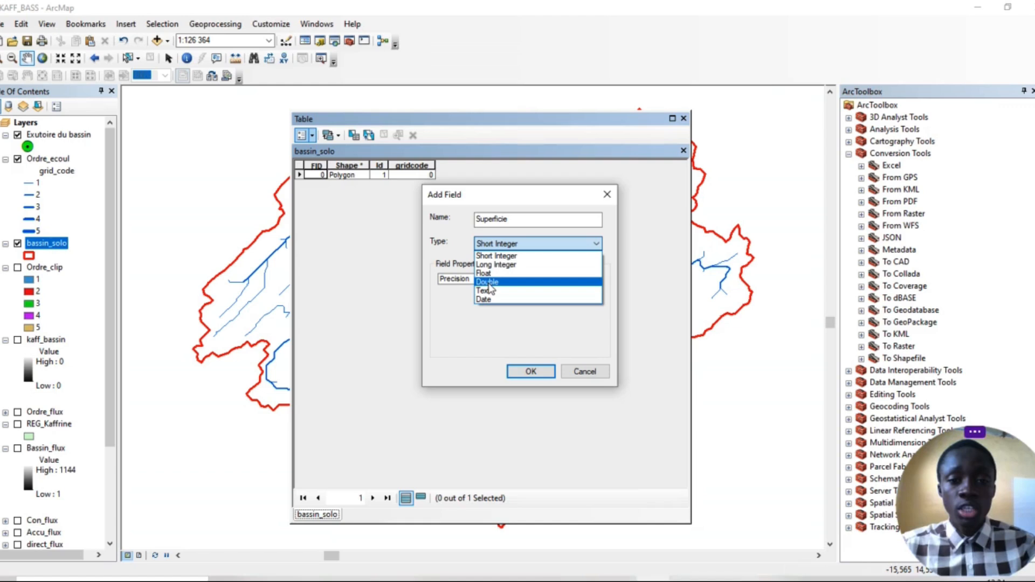
click(489, 282)
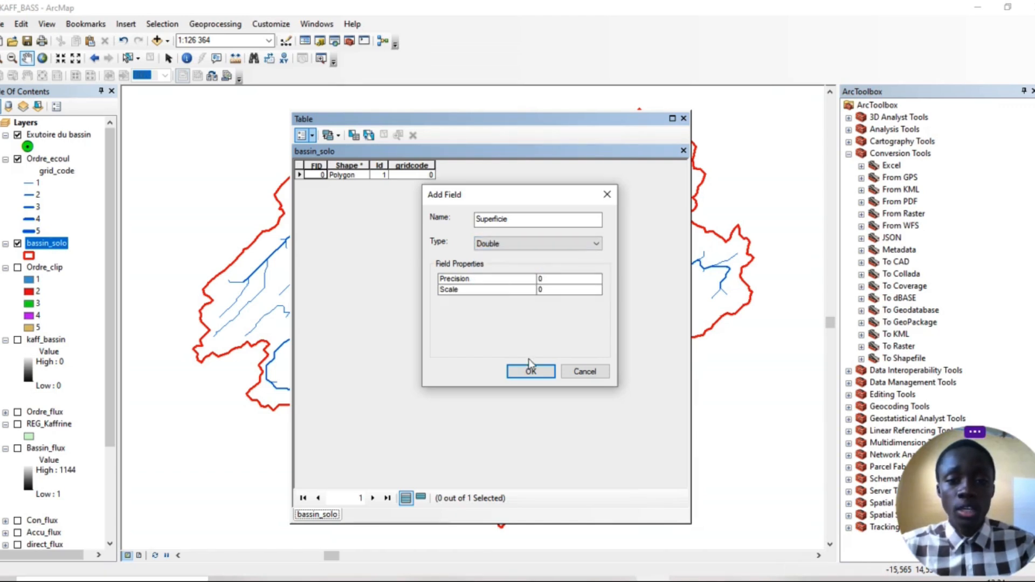
click(526, 373)
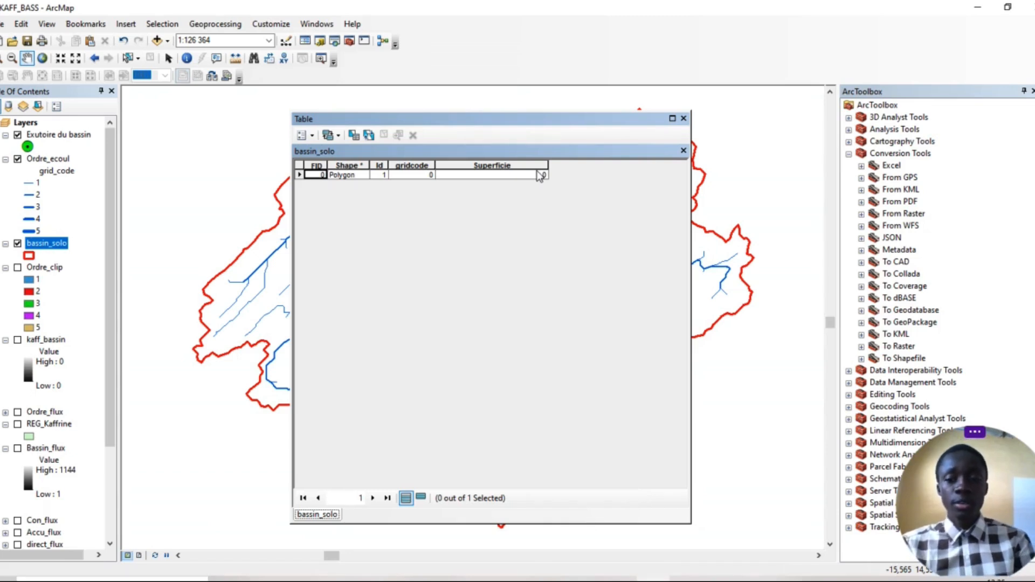
Calculate the Superficie field's geometry as Area in square kilometers, using the data frame's coordinate system, WGS 1984 Complex UTM Zone 28N
right_click(500, 164)
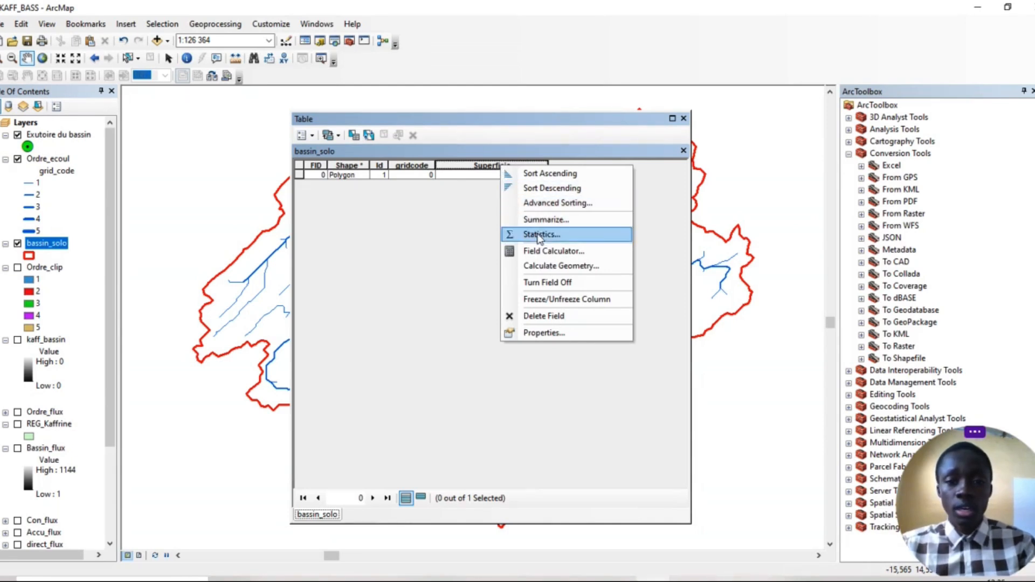
click(563, 267)
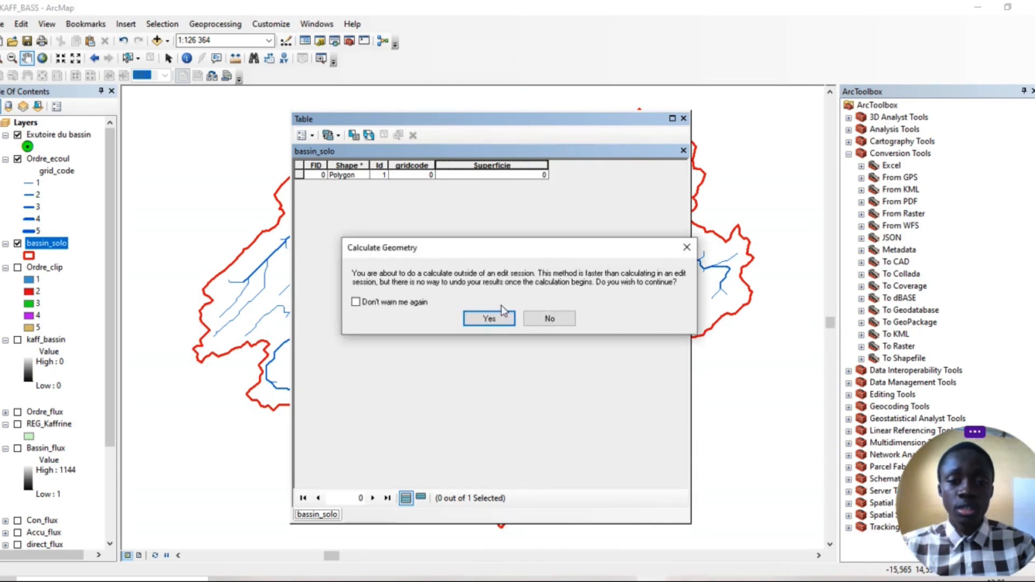
click(494, 315)
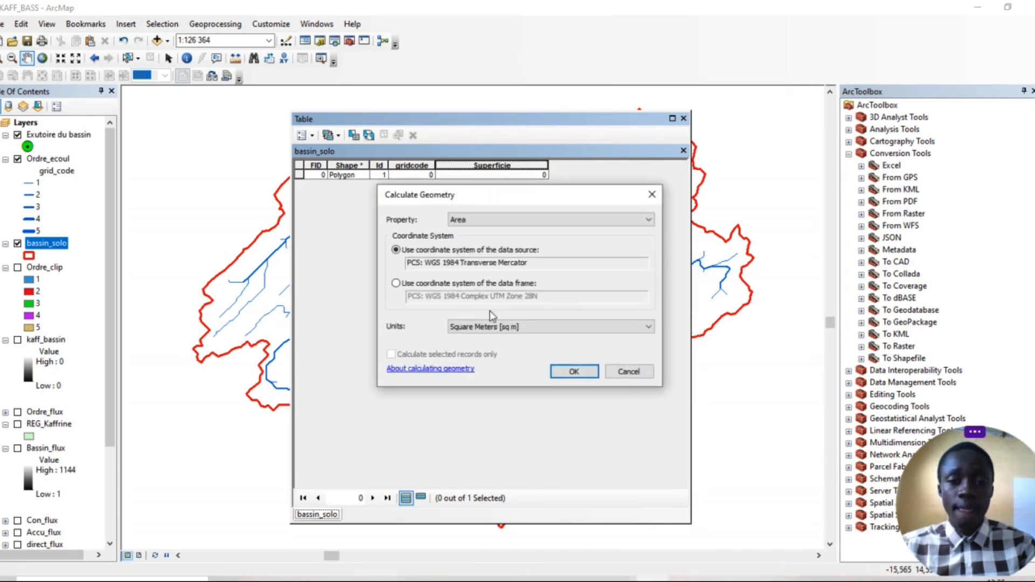
click(560, 218)
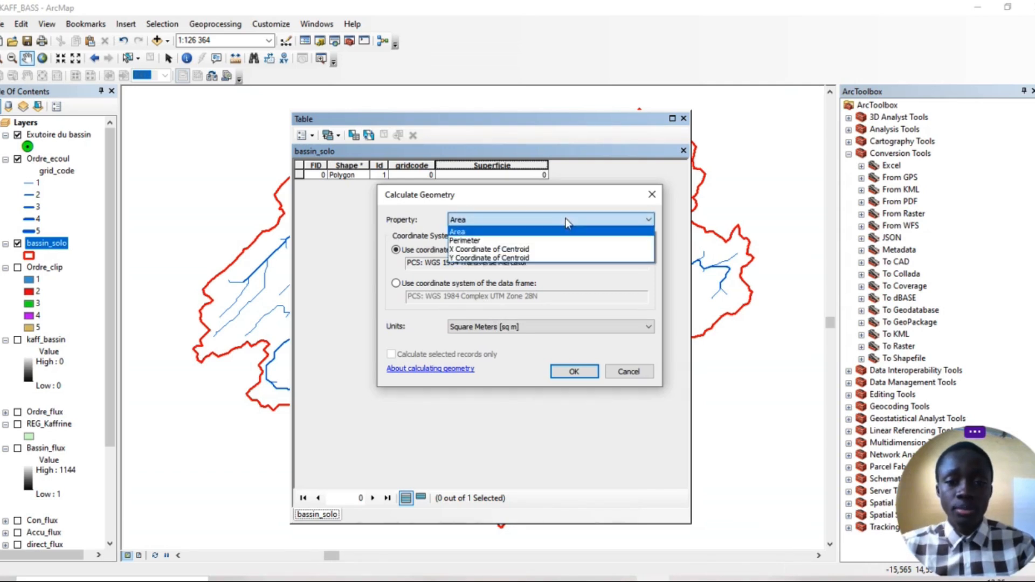
click(487, 233)
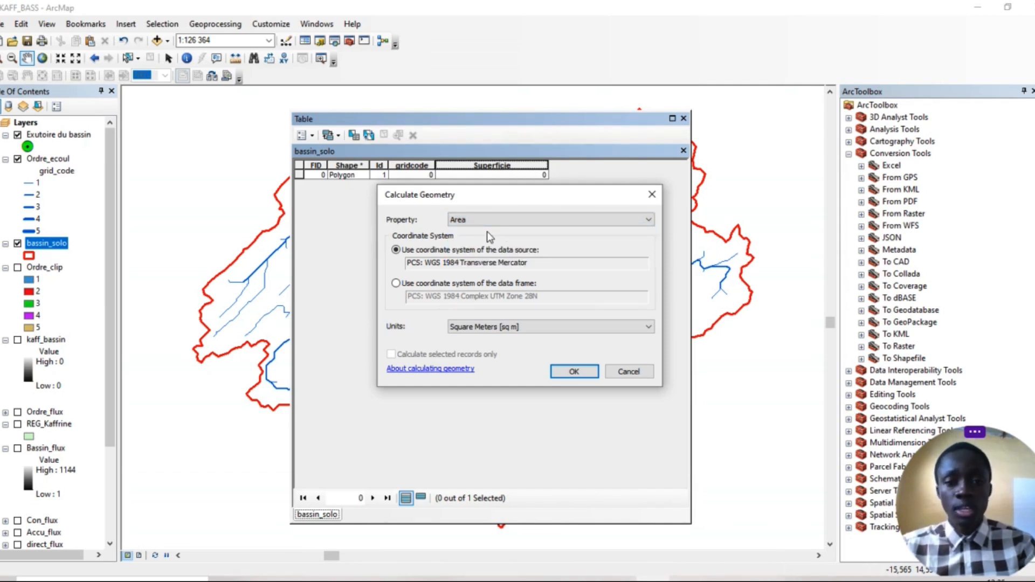
click(397, 283)
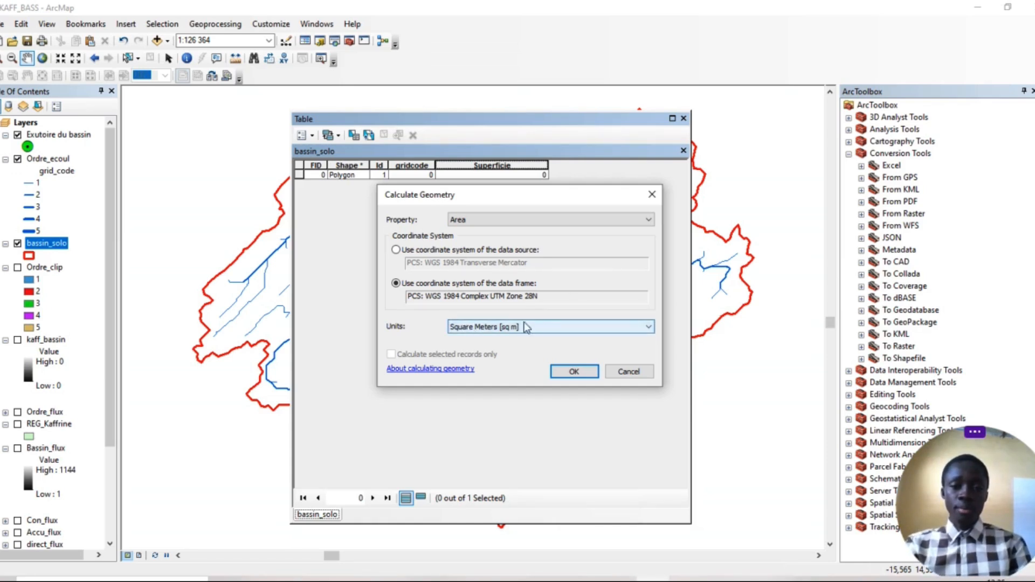
click(547, 330)
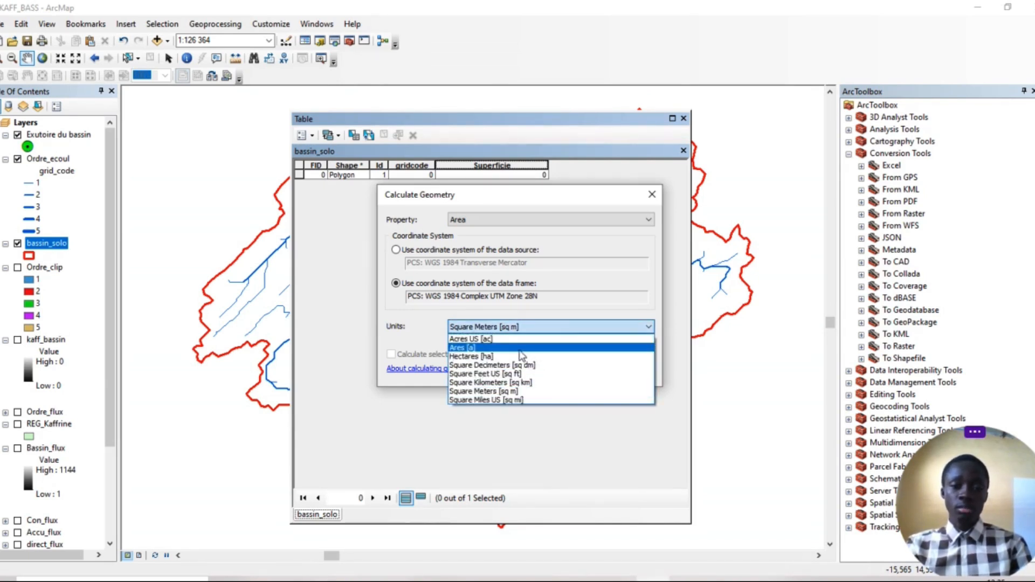
click(488, 383)
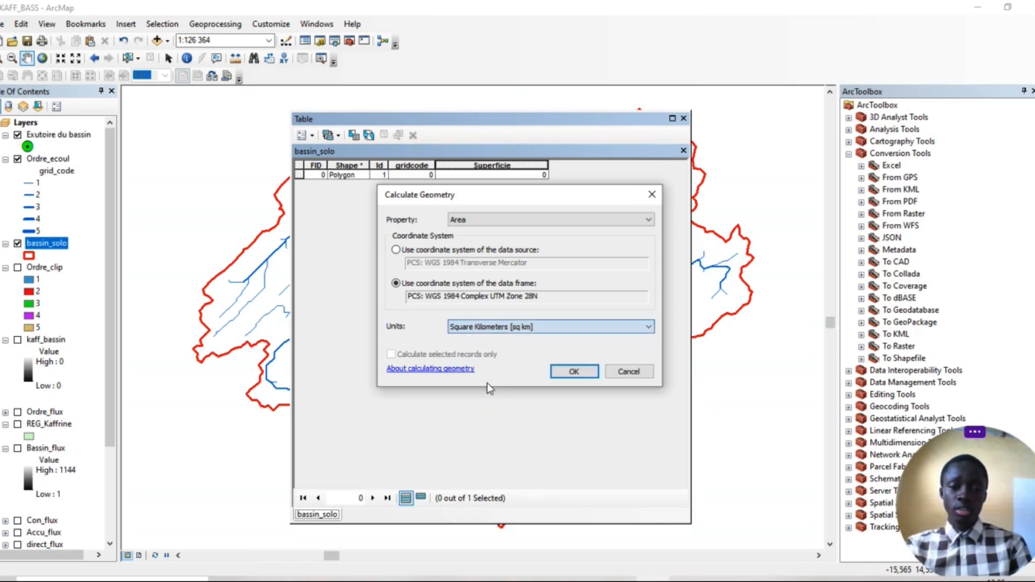
click(584, 377)
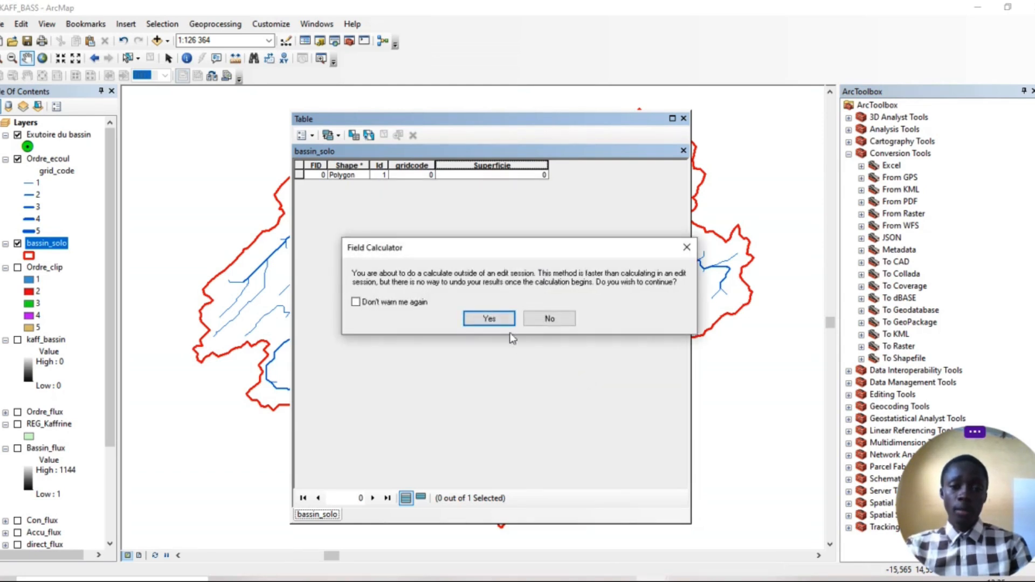
click(490, 319)
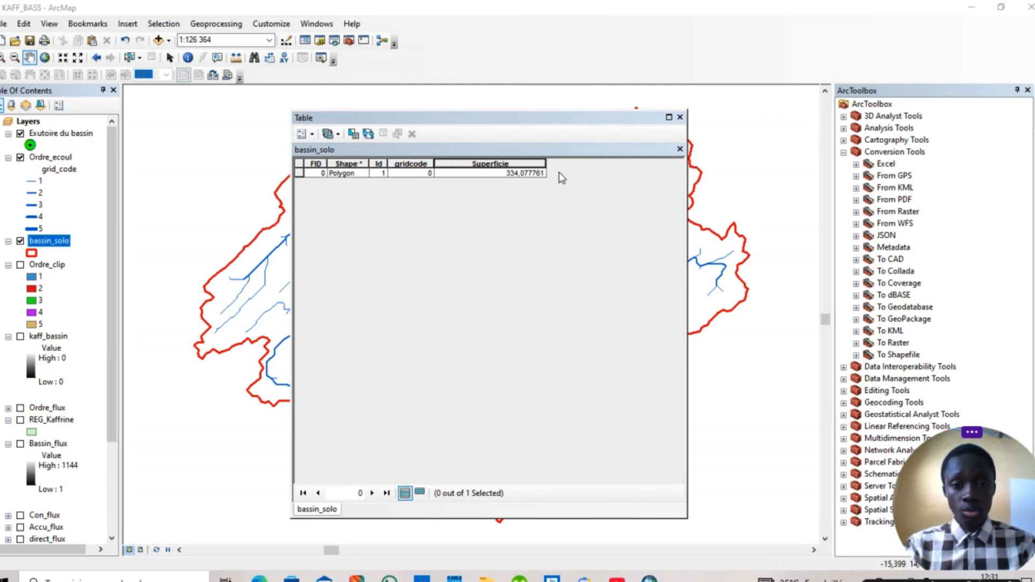
Add a field named Perimetre of type Double to the bassin_solo attribute table
click(313, 135)
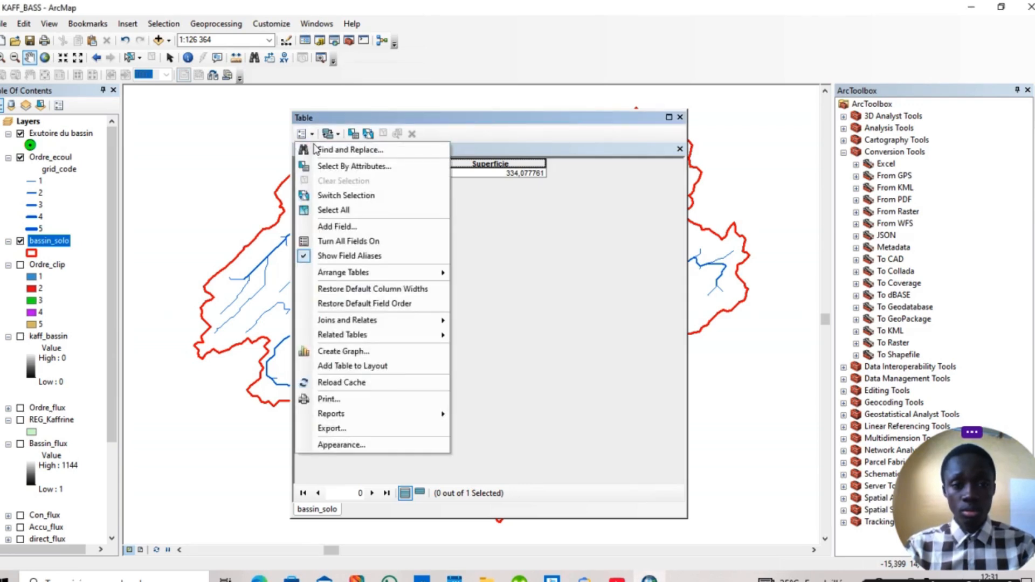
click(327, 222)
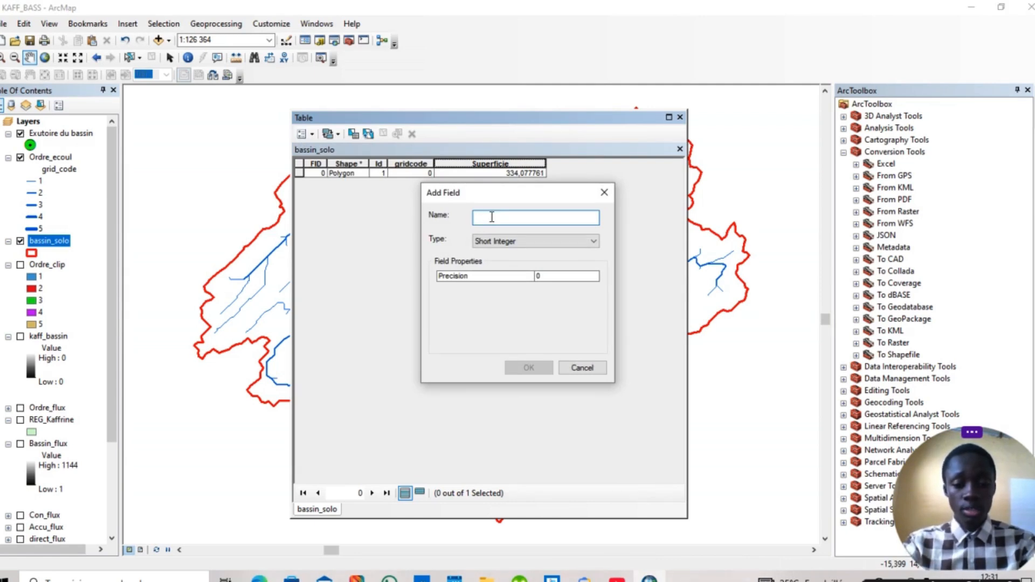
text(P)
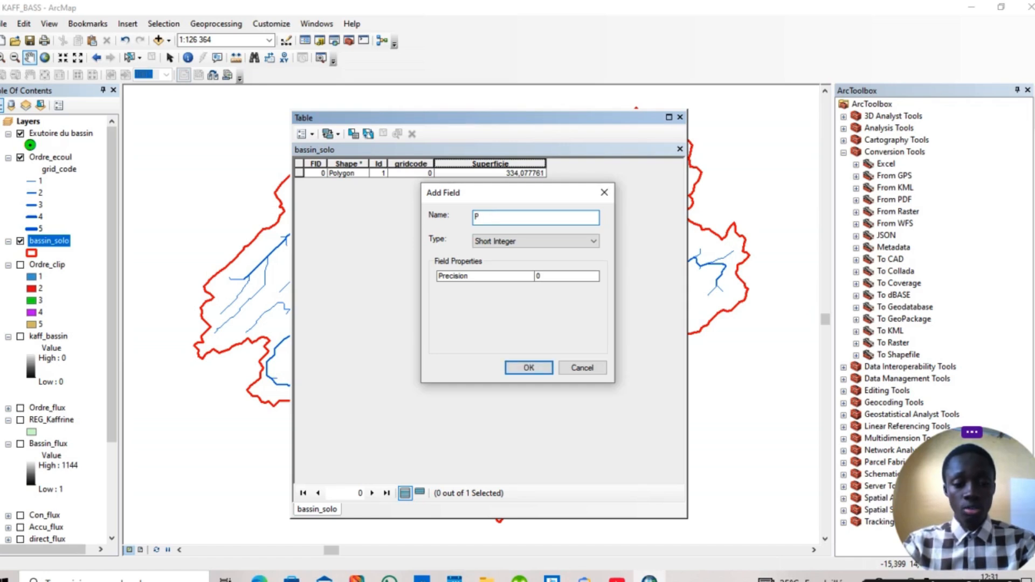
text(erm)
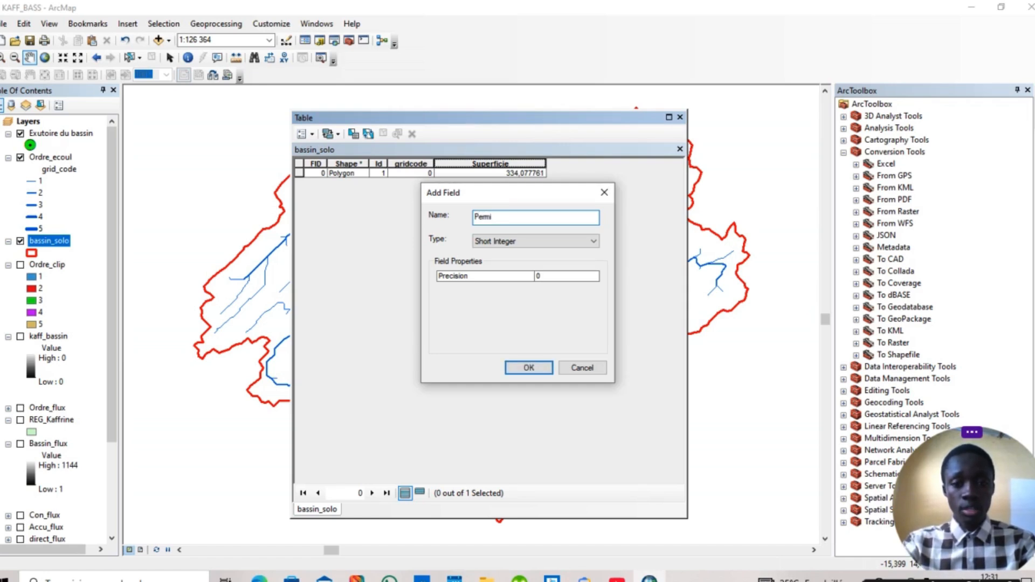
text(i)
key(BackSpace)
key(BackSpace)
text(imetre)
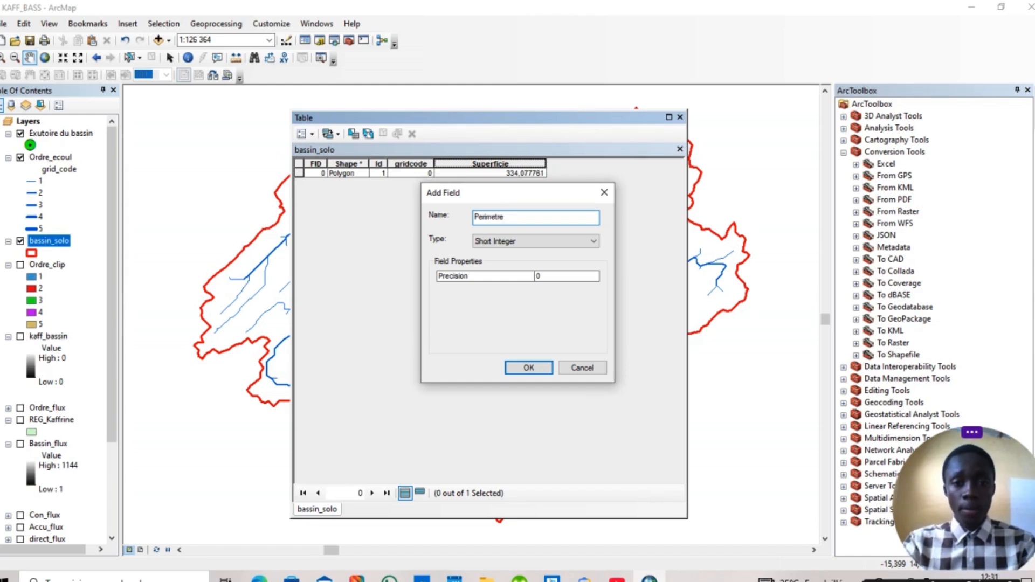
click(512, 246)
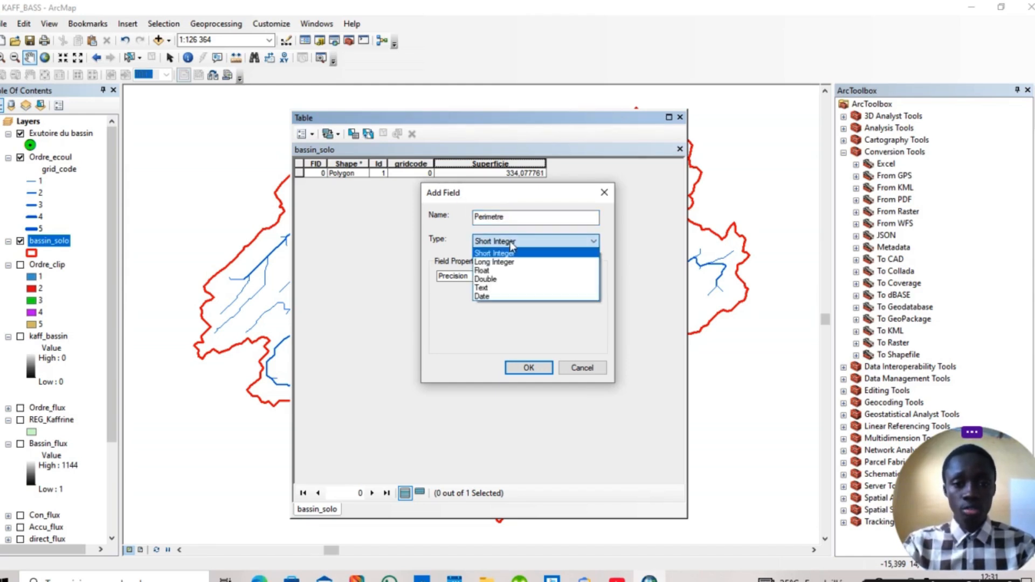
click(485, 280)
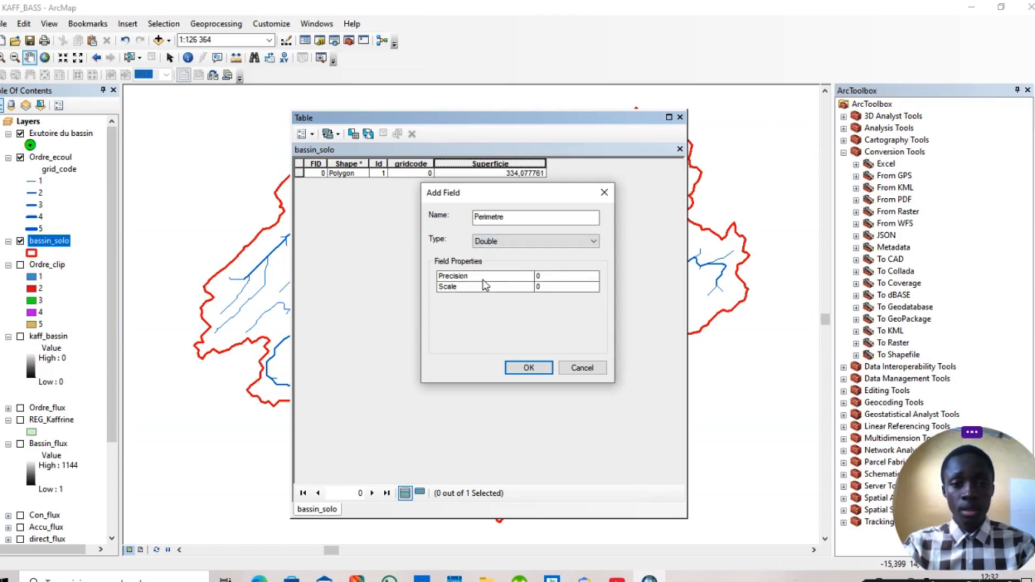
click(529, 370)
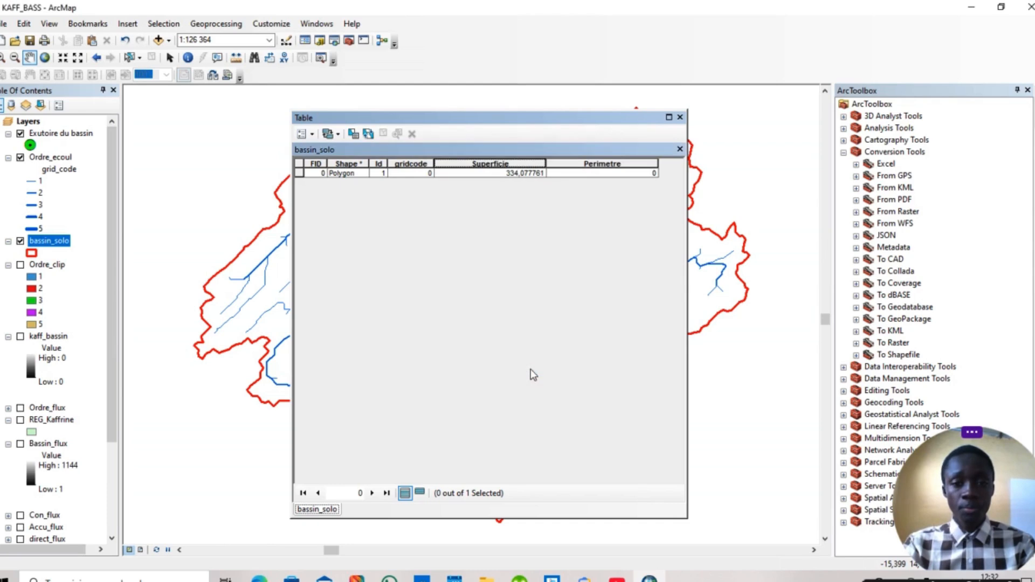
Calculate the Perimetre field's geometry as Perimeter in kilometers, using the data frame's coordinate system, WGS 1984 Complex UTM Zone 28N, and close the attribute table
right_click(591, 162)
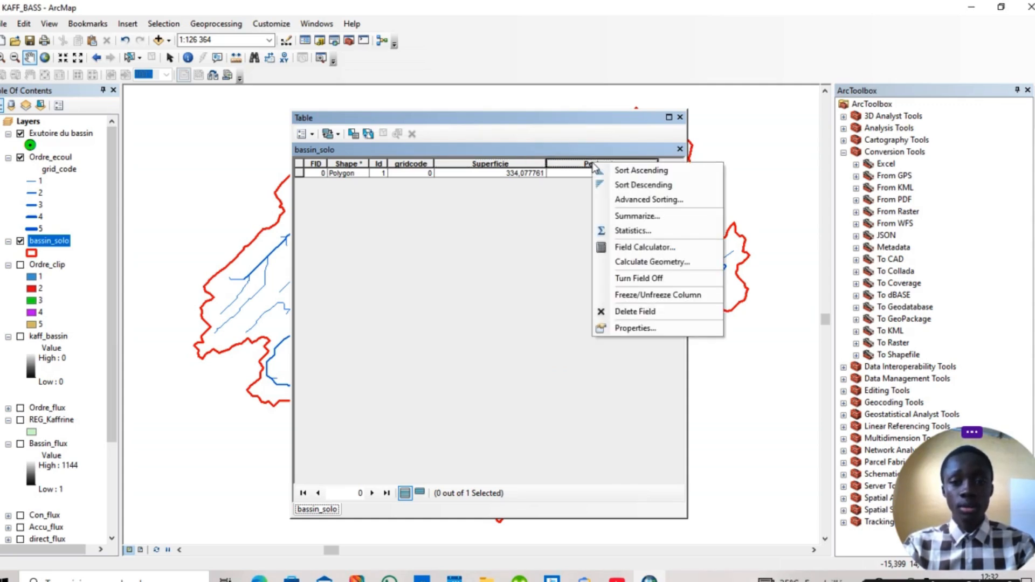
click(639, 262)
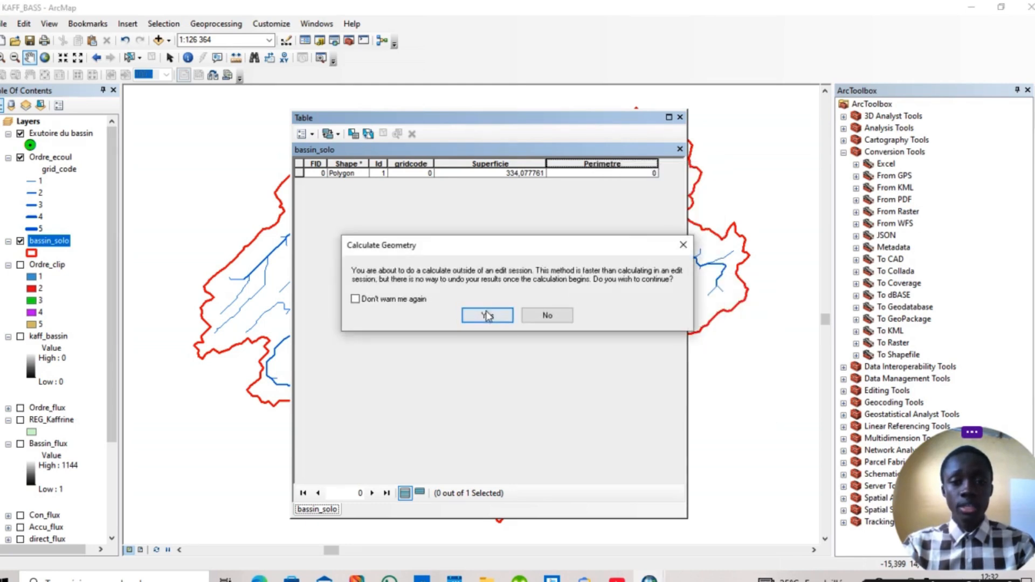
click(487, 316)
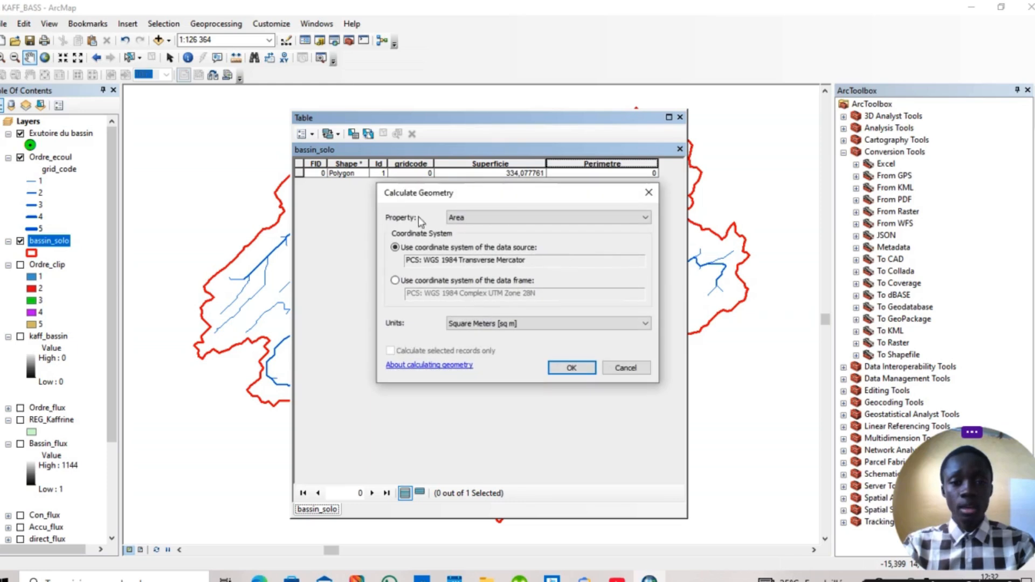
click(506, 216)
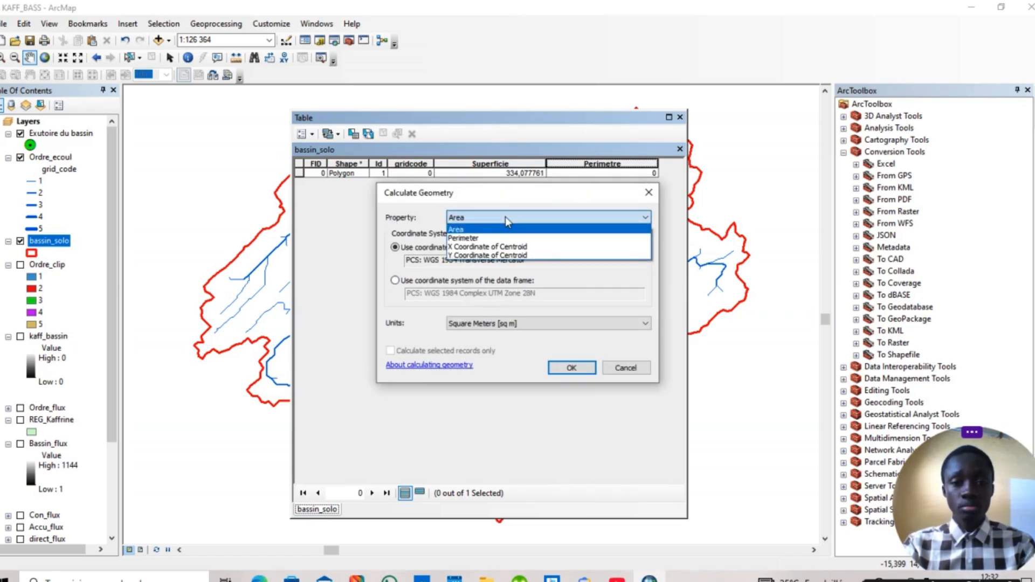
click(468, 237)
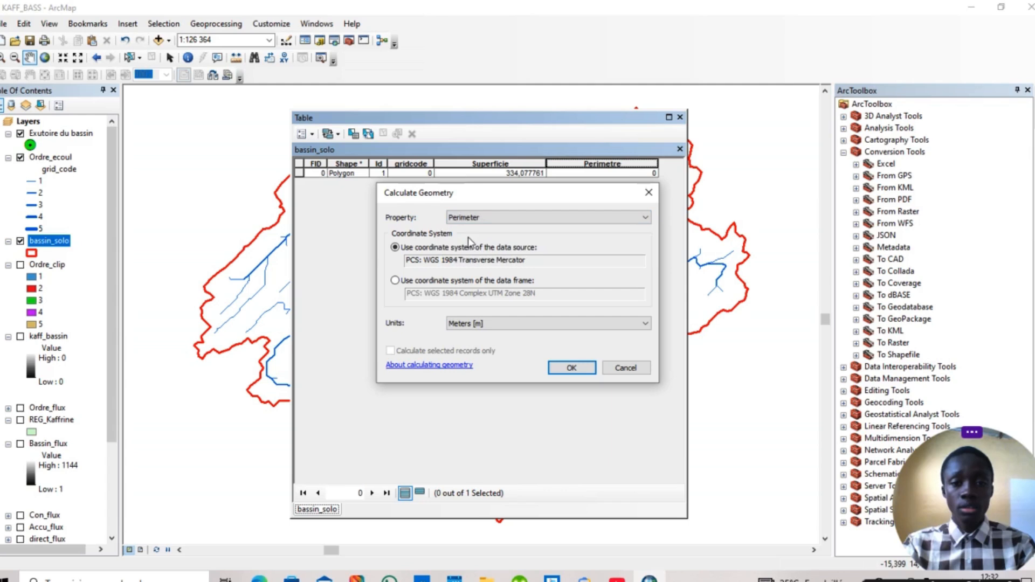
click(395, 282)
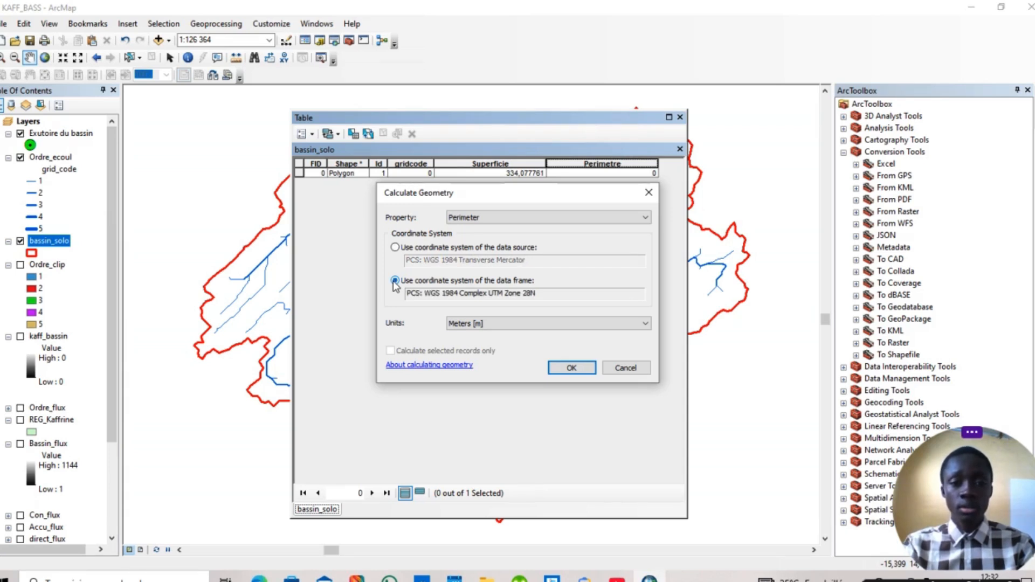
click(558, 332)
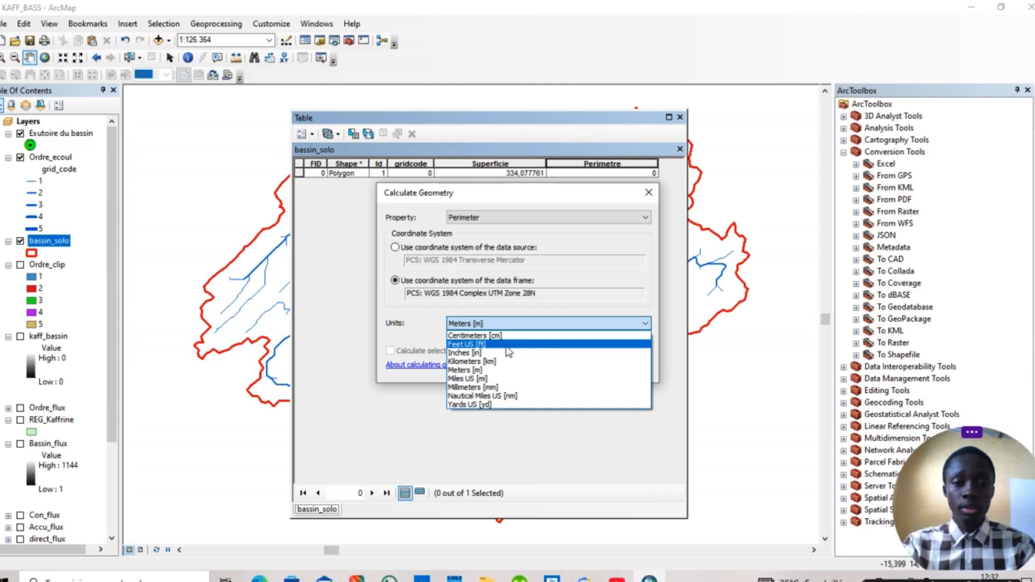
click(474, 362)
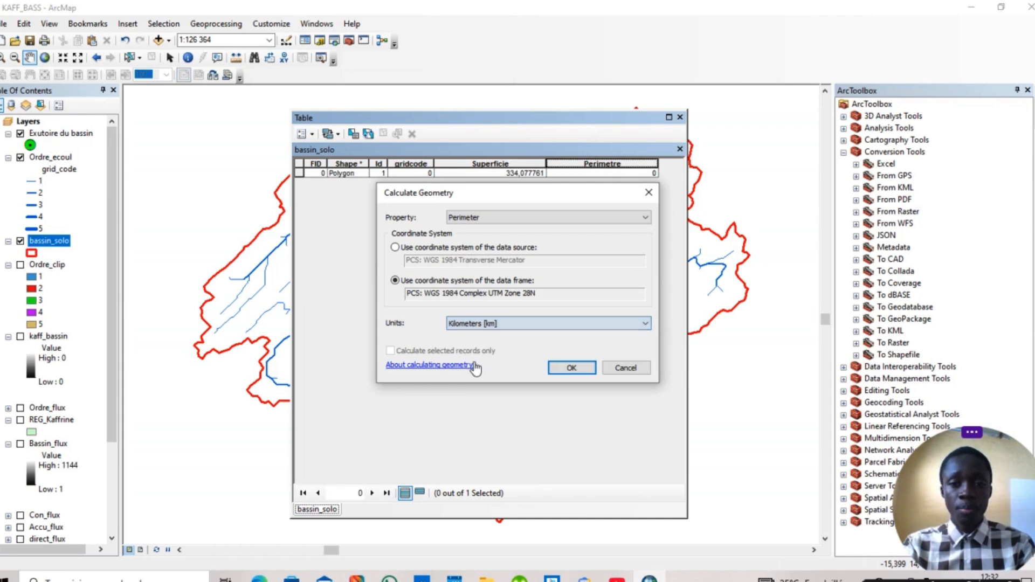
click(569, 369)
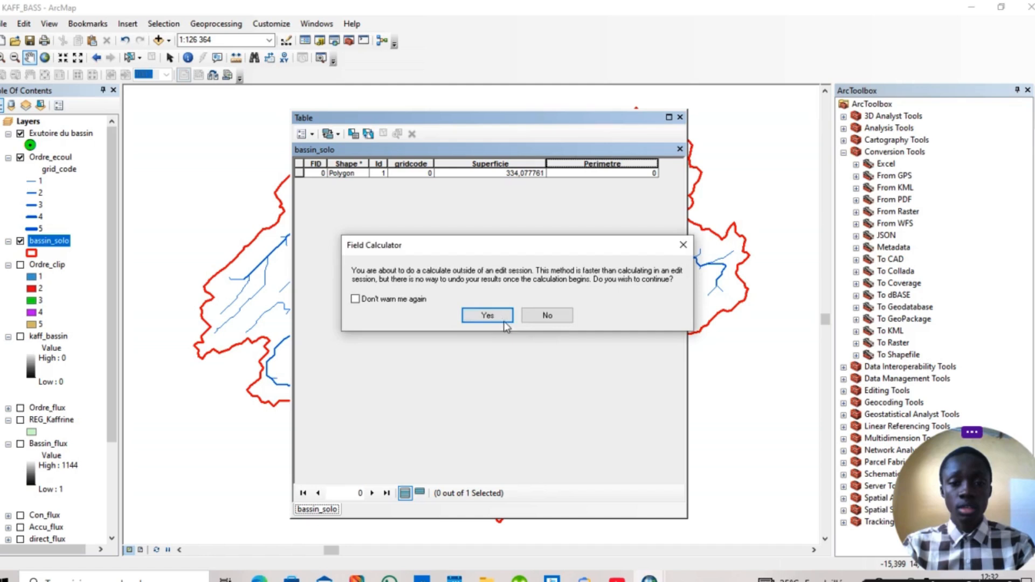
click(487, 315)
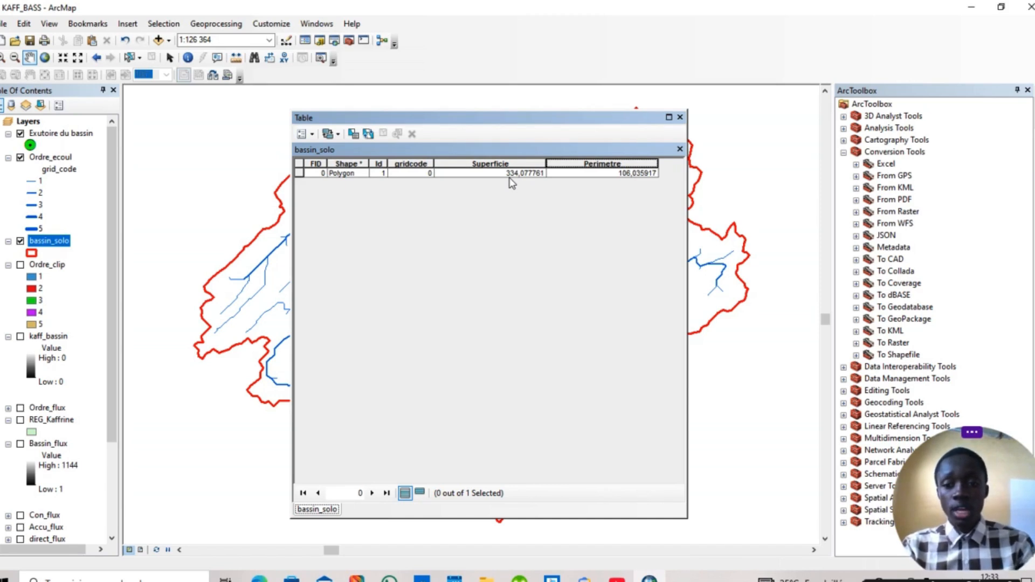
click(679, 117)
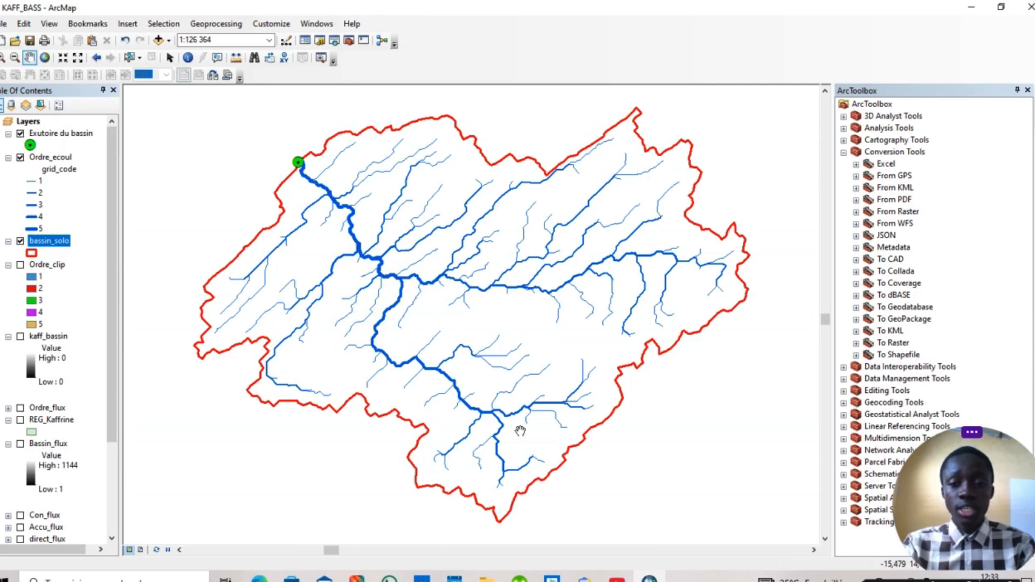